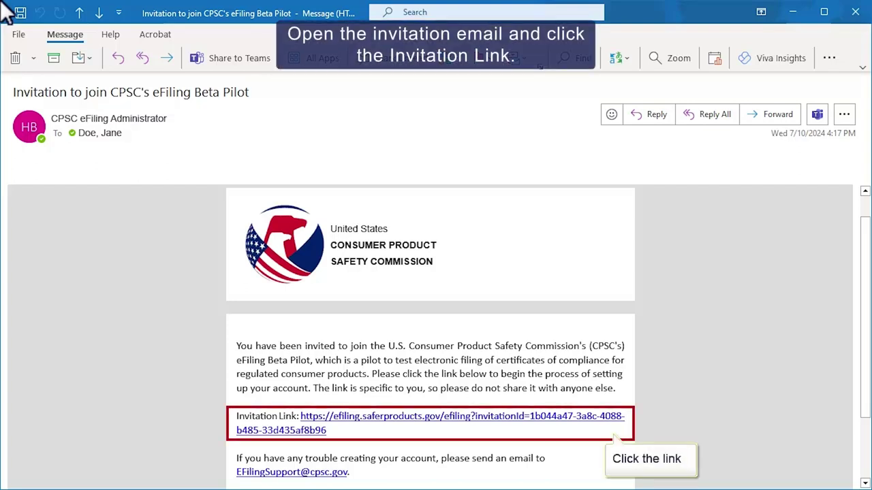
Open the personal eFiling Beta invitation link from the Outlook email in Chrome.
{"action": "left_click", "coordinate": [394, 416]}
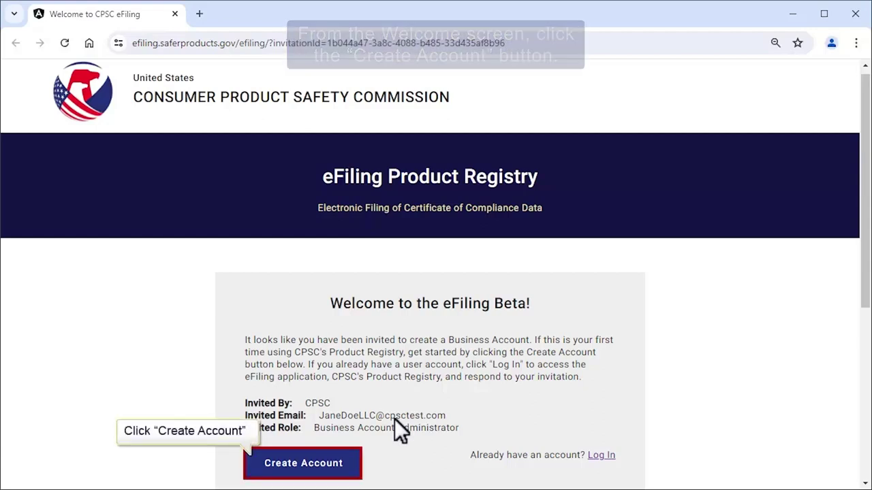
Start a new account and acknowledge the Legal Acknowledgement notice.
{"action": "left_click", "coordinate": [306, 463]}
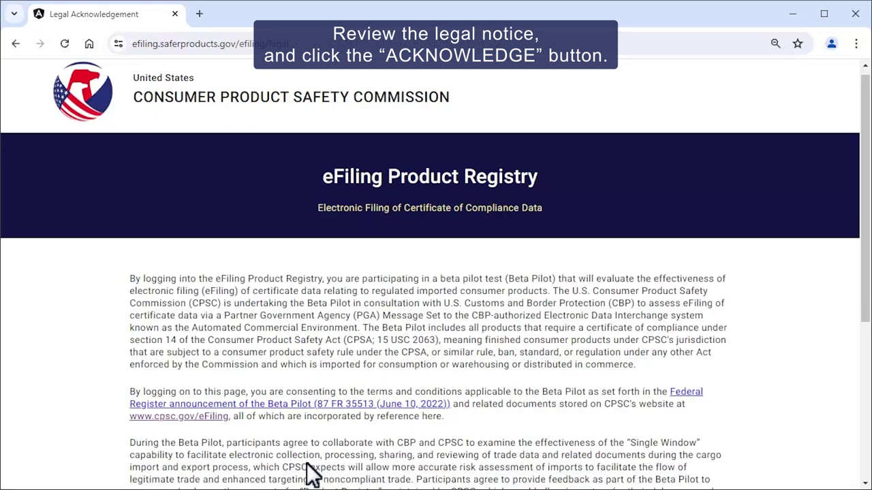
{"action": "left_click_drag", "start_coordinate": [864, 321], "coordinate": [863, 402]}
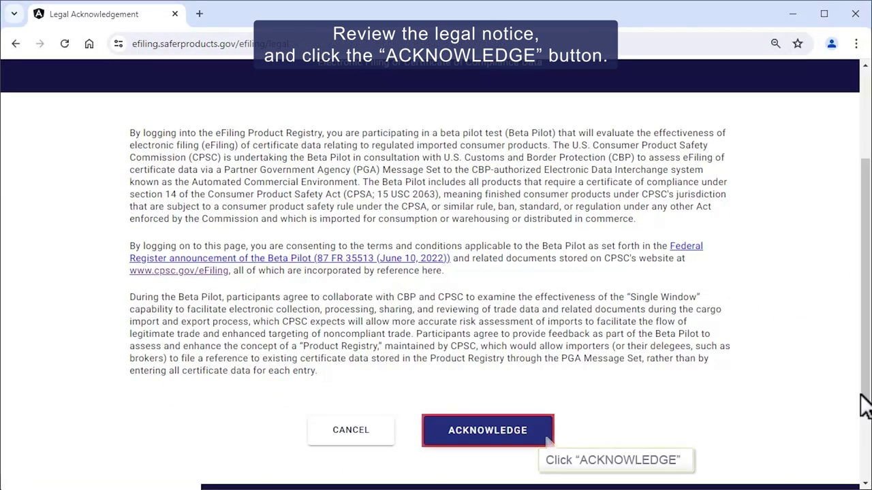
{"action": "left_click", "coordinate": [500, 432]}
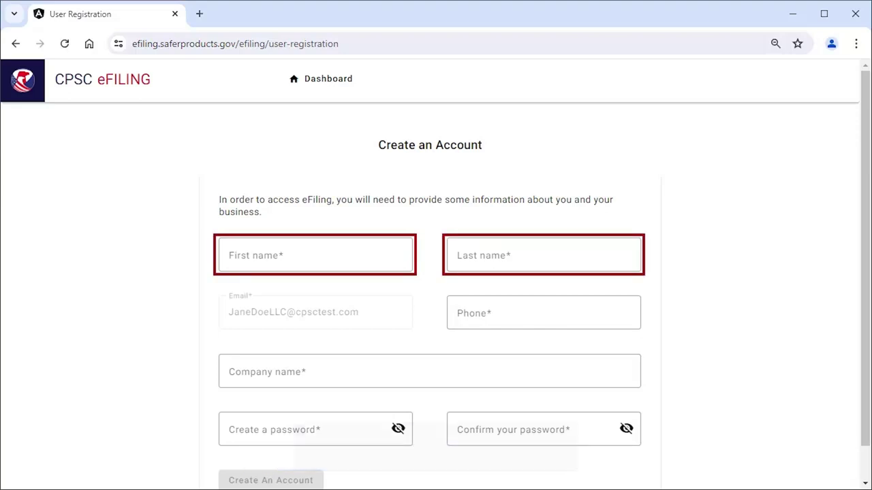
Enter the registrant's first name, last name and phone number, then open the Company name list.
{"action": "left_click", "coordinate": [231, 256]}
{"action": "type", "text": "Jane"}
{"action": "left_click", "coordinate": [451, 259]}
{"action": "type", "text": "Doe"}
{"action": "left_click", "coordinate": [455, 314]}
{"action": "type", "text": "111-765-4321"}
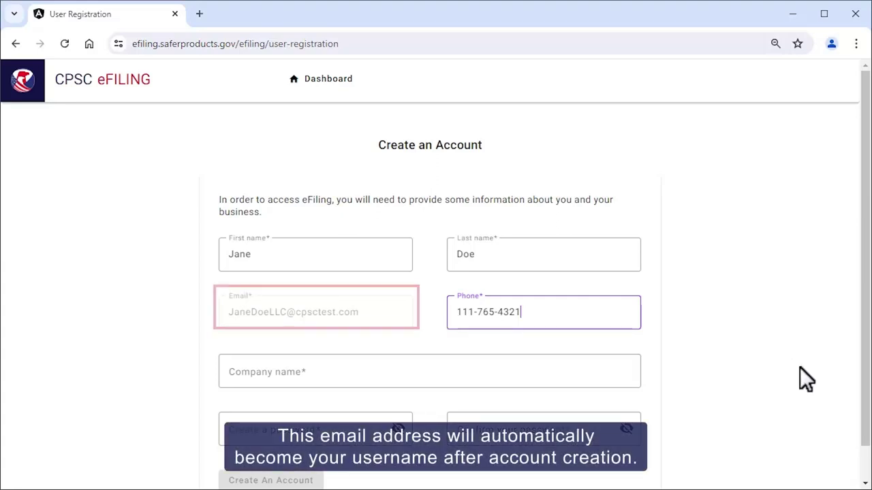
{"action": "scroll", "coordinate": [864, 465], "scroll_direction": "down", "scroll_amount": 1}
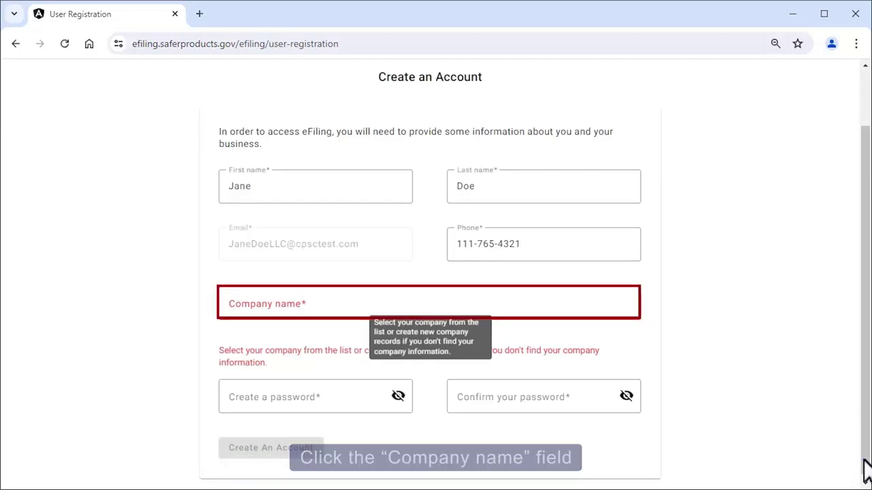
{"action": "left_click", "coordinate": [230, 302]}
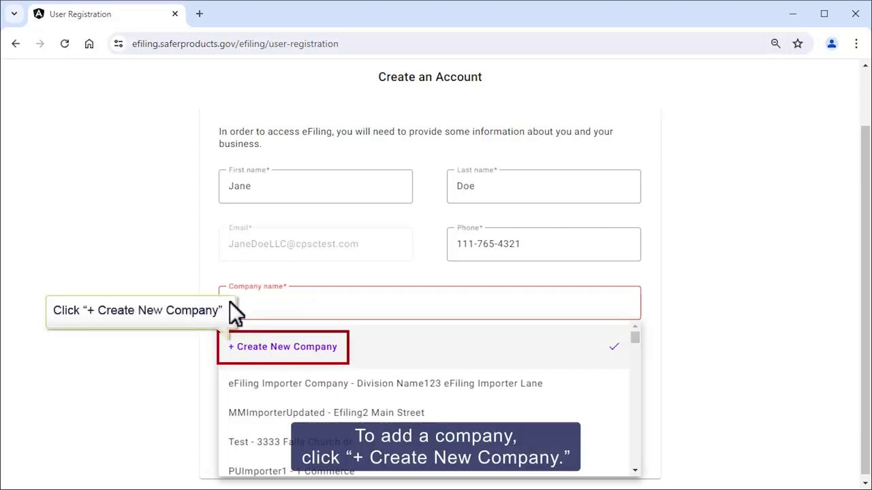
Create a new company with its name, 'Division 1', street address and country United States of America.
{"action": "left_click", "coordinate": [270, 347]}
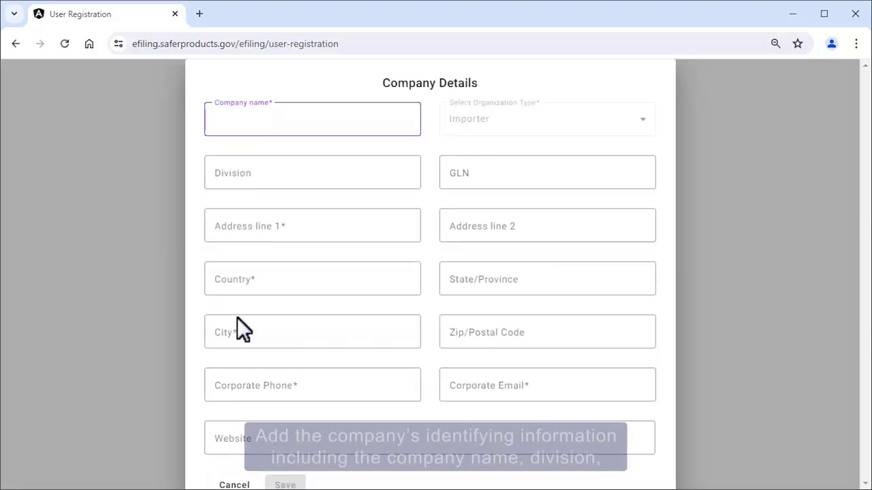
{"action": "type", "text": "Jane Doe LLC"}
{"action": "key", "text": "Tab"}
{"action": "type", "text": "Division 1"}
{"action": "key", "text": "Tab"}
{"action": "type", "text": "456 Testing Road"}
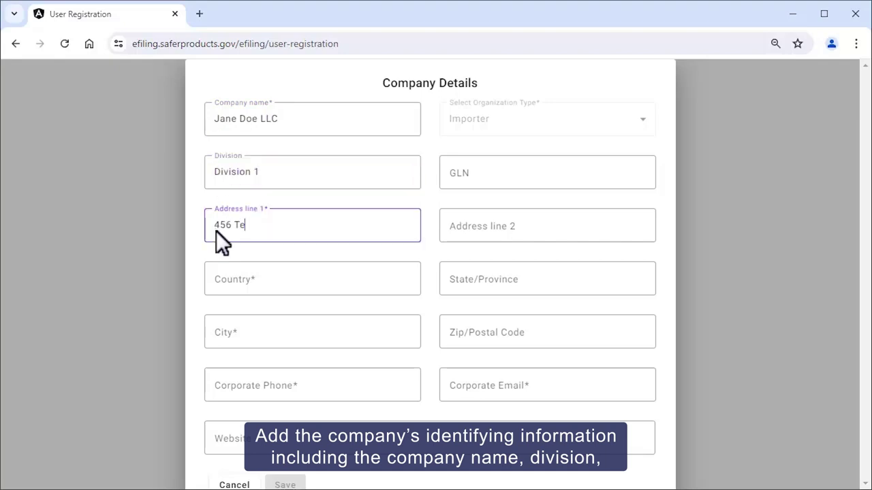
{"action": "left_click", "coordinate": [215, 280]}
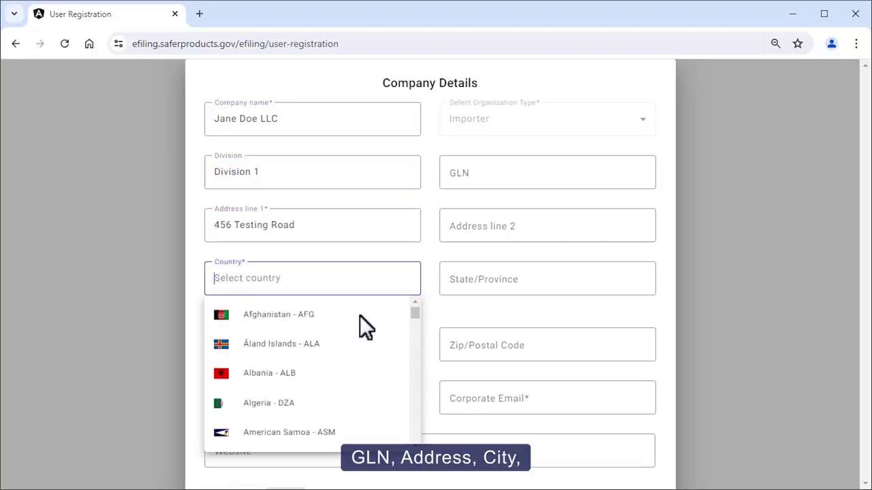
{"action": "scroll", "coordinate": [267, 429], "scroll_direction": "down", "scroll_amount": 20}
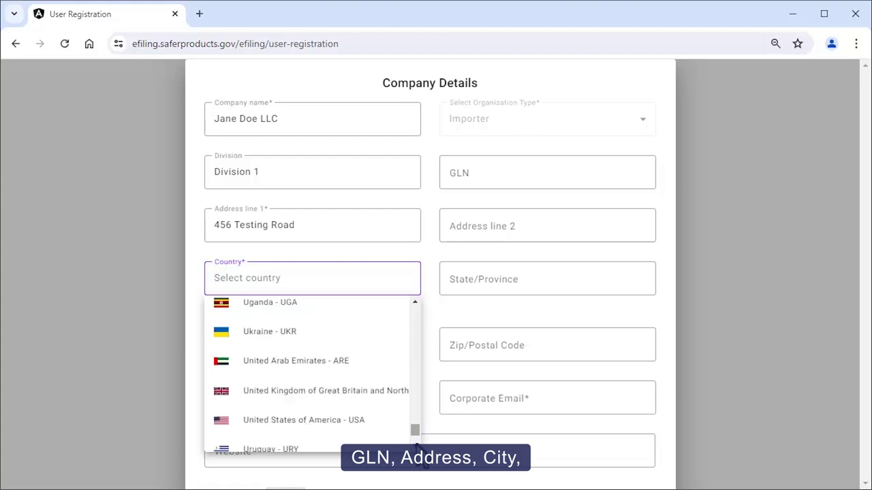
{"action": "left_click", "coordinate": [263, 421]}
Add the company's state, city, zip, corporate phone, email and website, then save it.
{"action": "type", "text": "Maryland"}
{"action": "key", "text": "Tab"}
{"action": "type", "text": "Bethesda"}
{"action": "key", "text": "Tab"}
{"action": "type", "text": "20901"}
{"action": "key", "text": "Tab"}
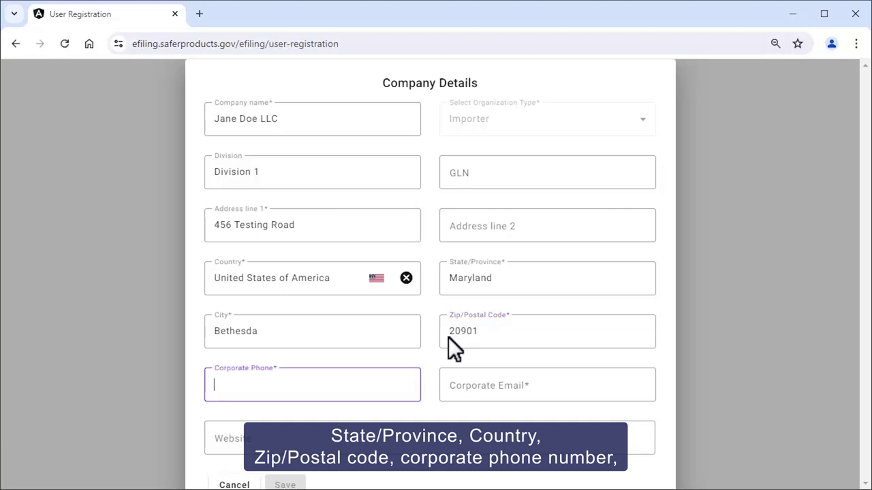
{"action": "type", "text": "111-765-4321"}
{"action": "key", "text": "Tab"}
{"action": "type", "text": "JaneDoeLLc@cpsctest.com"}
{"action": "key", "text": "Tab"}
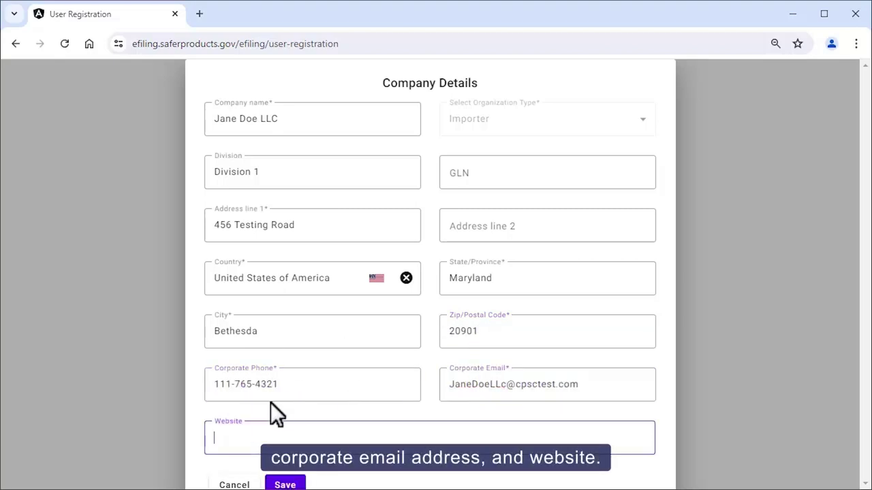
{"action": "type", "text": "www.janedoellc.com"}
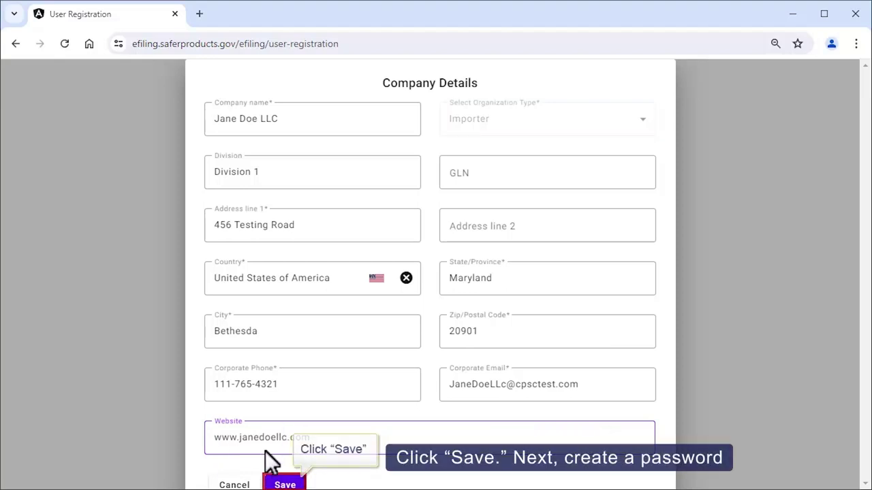
{"action": "left_click", "coordinate": [284, 485]}
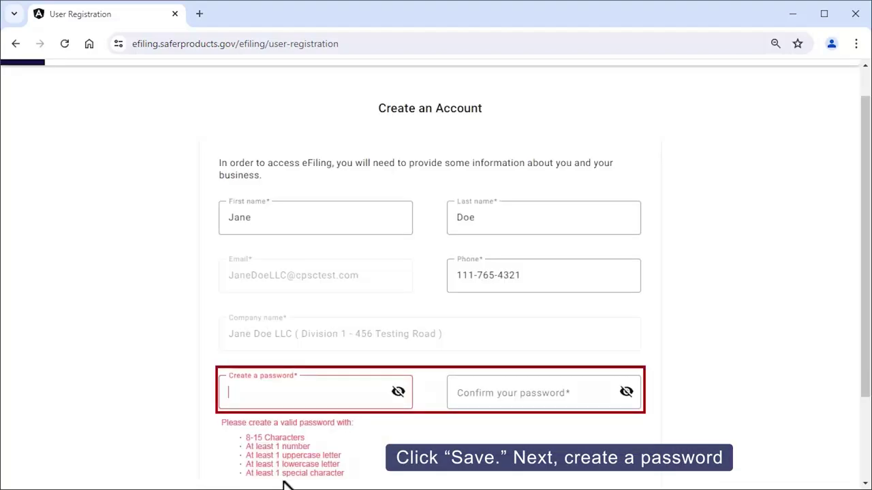
Enter and confirm the account password, then submit the registration.
{"action": "key", "text": "Tab"}
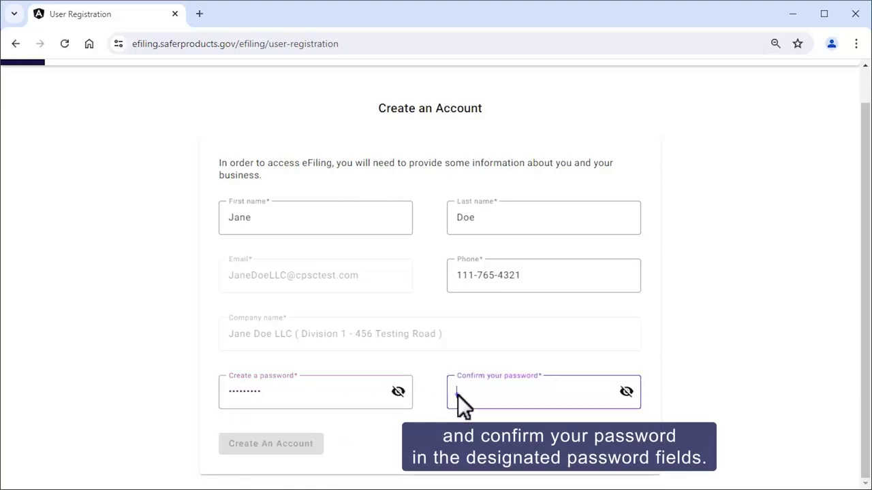
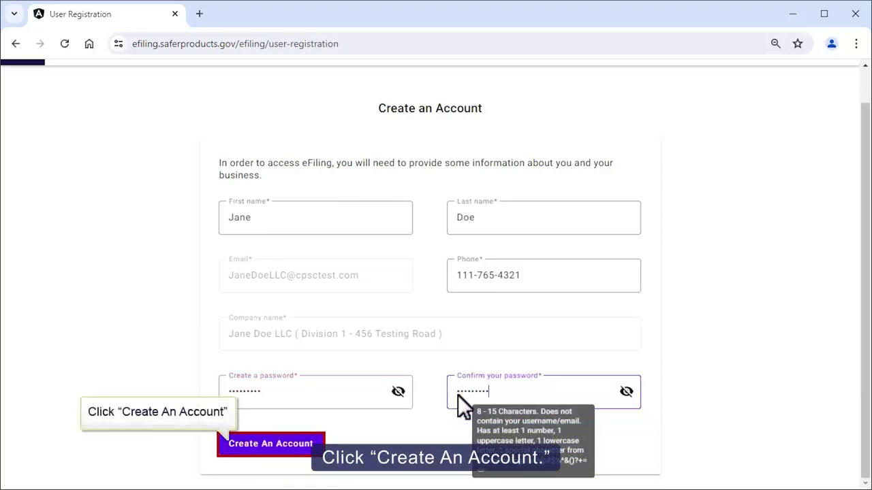
{"action": "left_click", "coordinate": [256, 443]}
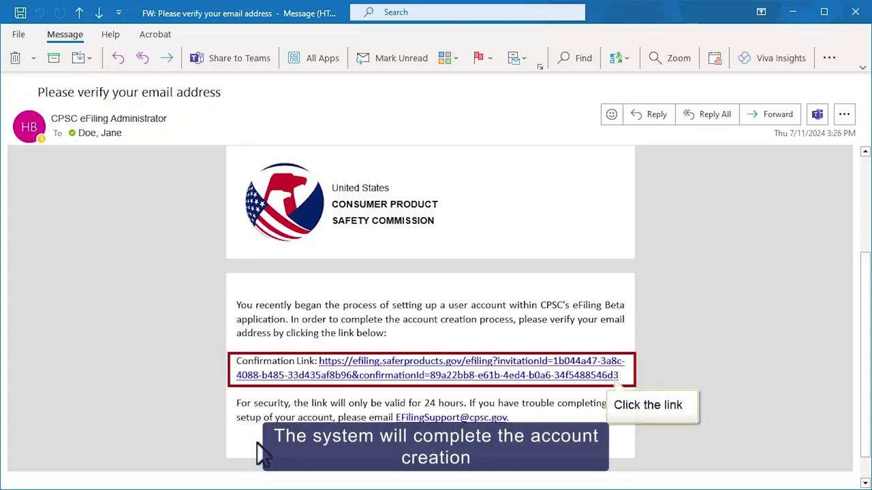
Follow the email confirmation link, choose Log In, and acknowledge the legal notice.
{"action": "left_click", "coordinate": [457, 368]}
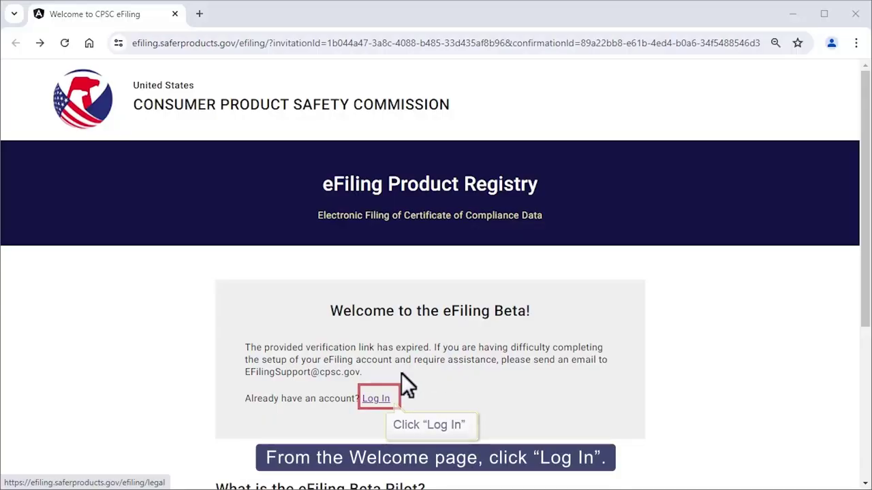
{"action": "left_click", "coordinate": [379, 399]}
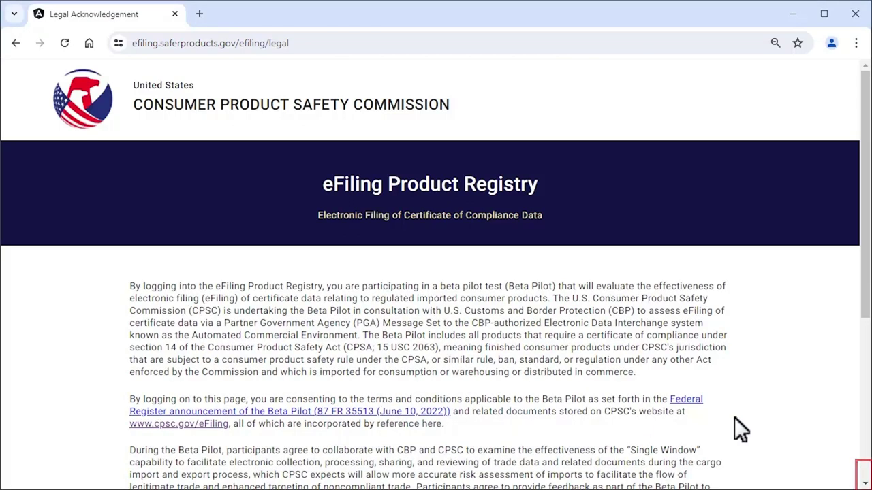
{"action": "left_click", "coordinate": [863, 471]}
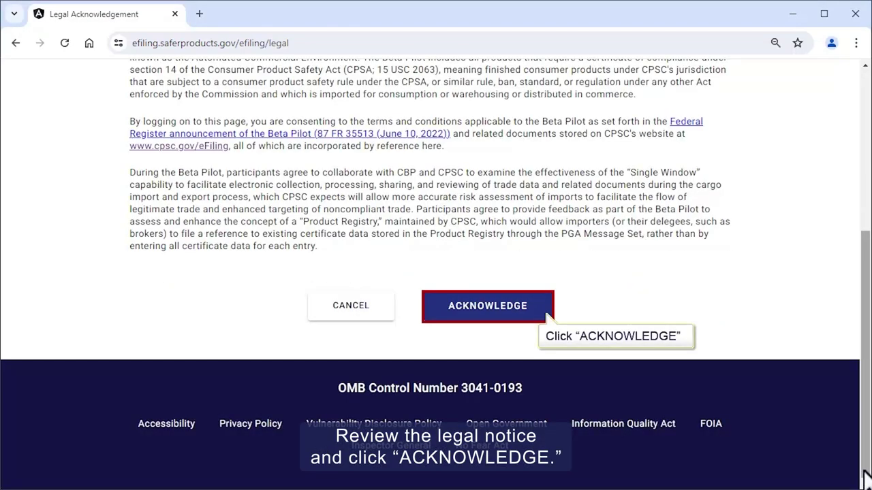
{"action": "left_click", "coordinate": [489, 307]}
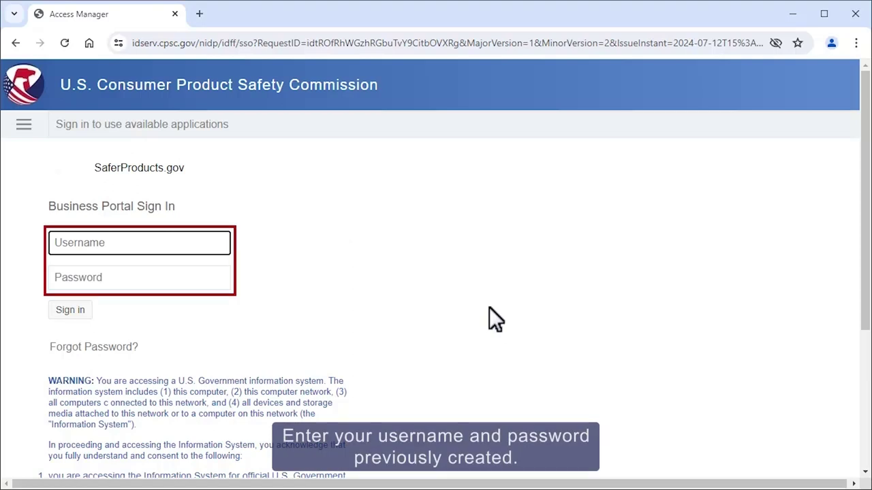
Sign in to the Business Portal with the new account's email username and password.
{"action": "left_click", "coordinate": [56, 242]}
{"action": "type", "text": "JaneDoeLLC@c"}
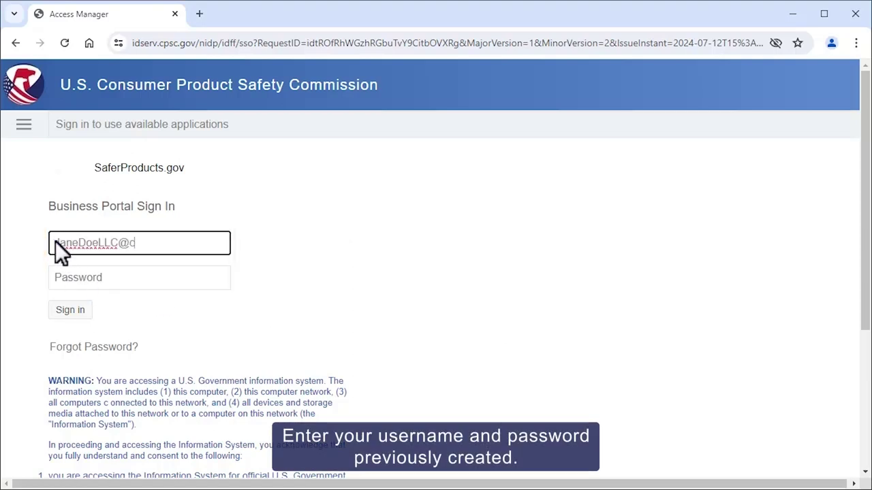
{"action": "type", "text": "psctest.com"}
{"action": "key", "text": "Tab"}
{"action": "type", "text": "************"}
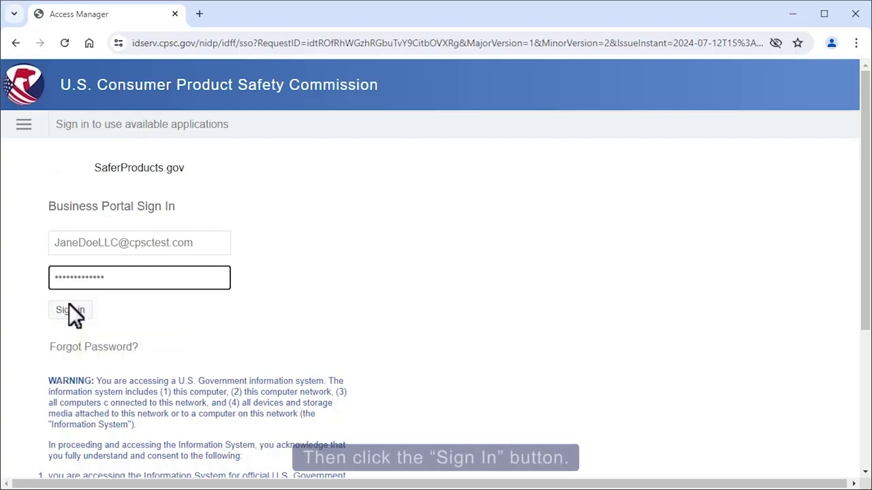
{"action": "left_click", "coordinate": [69, 311]}
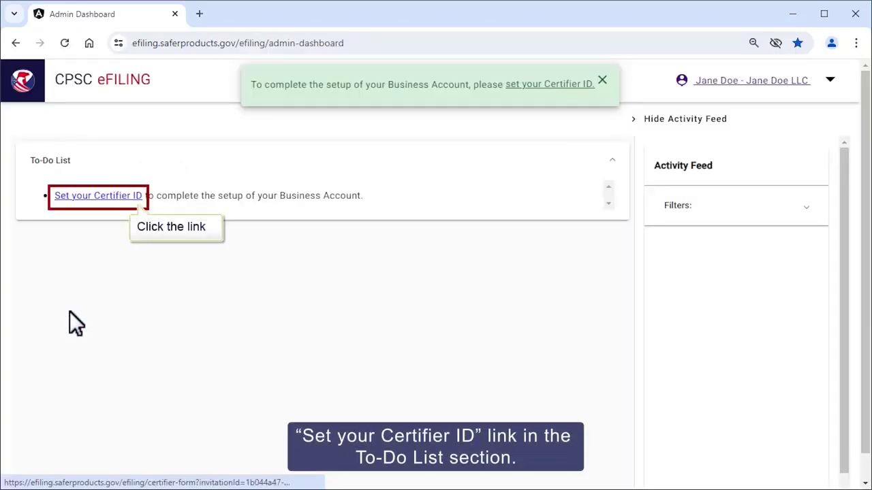
Open 'Set your Certifier ID' from the To-Do List and scroll to the SAVE button.
{"action": "left_click", "coordinate": [76, 195]}
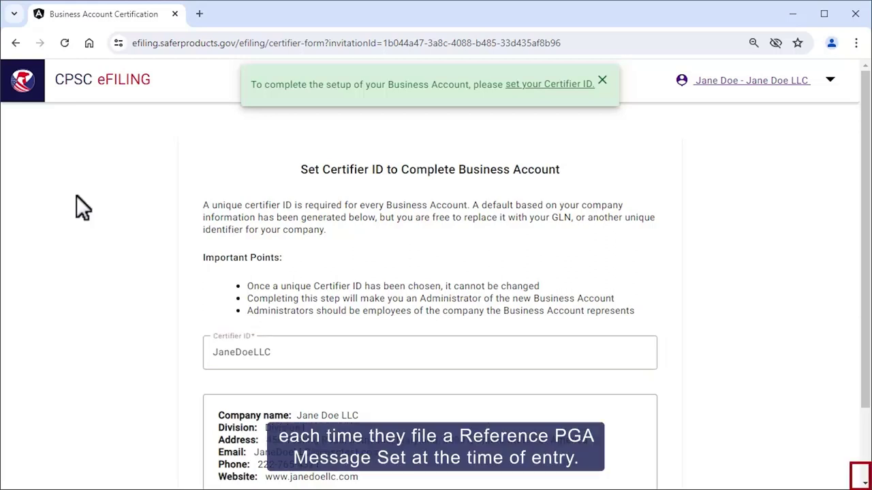
{"action": "scroll", "coordinate": [867, 470], "scroll_direction": "down", "scroll_amount": 2}
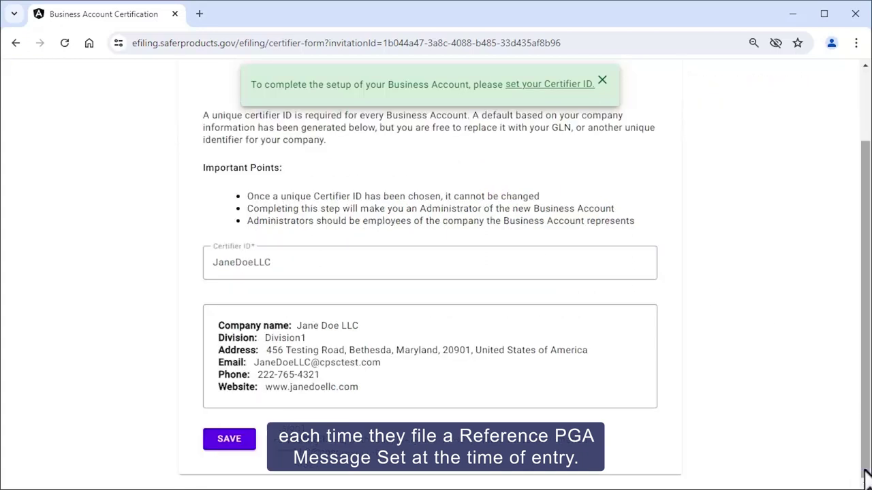
Save the default company-based Certifier ID.
{"action": "left_click", "coordinate": [232, 439]}
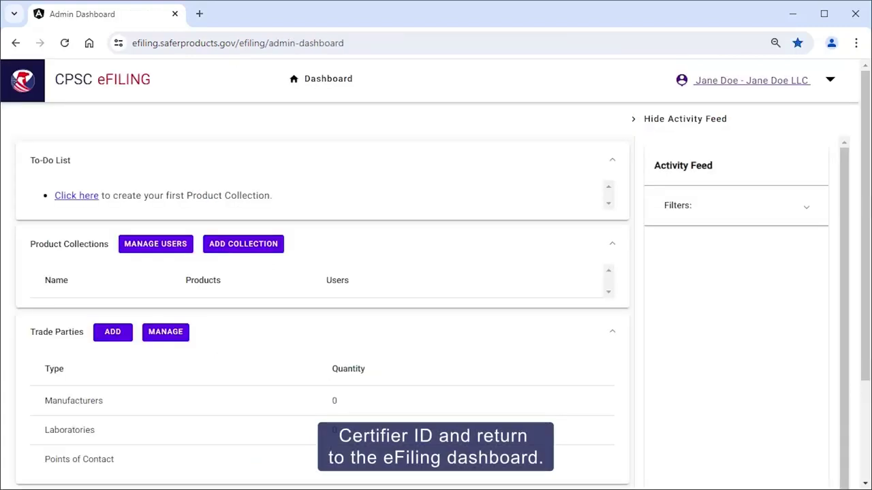